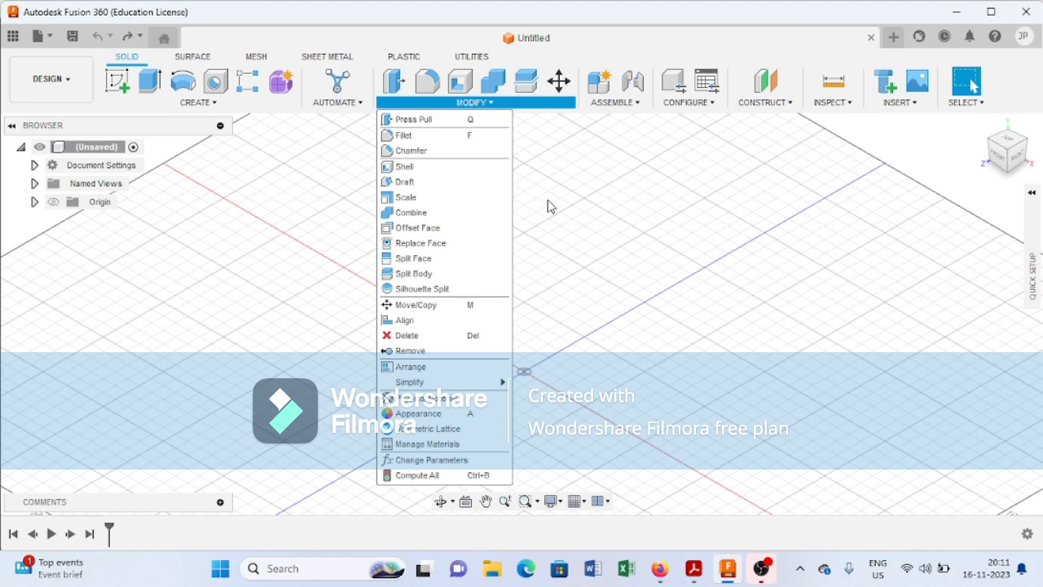
Create a 100 × 100 × 100 mm box as a new body on the horizontal origin plane, starting at the origin.
left_click(548, 206)
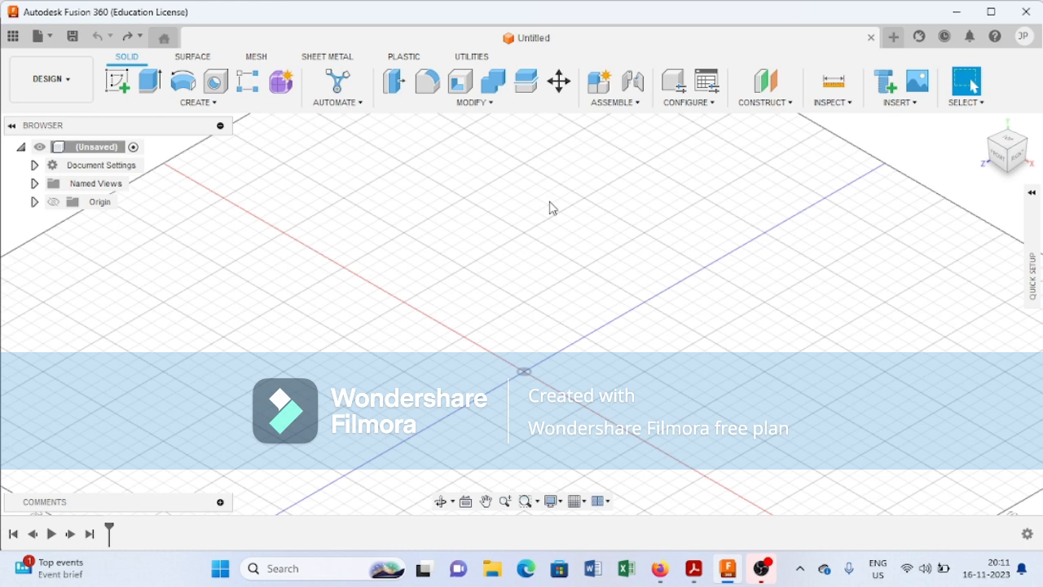
left_click(217, 104)
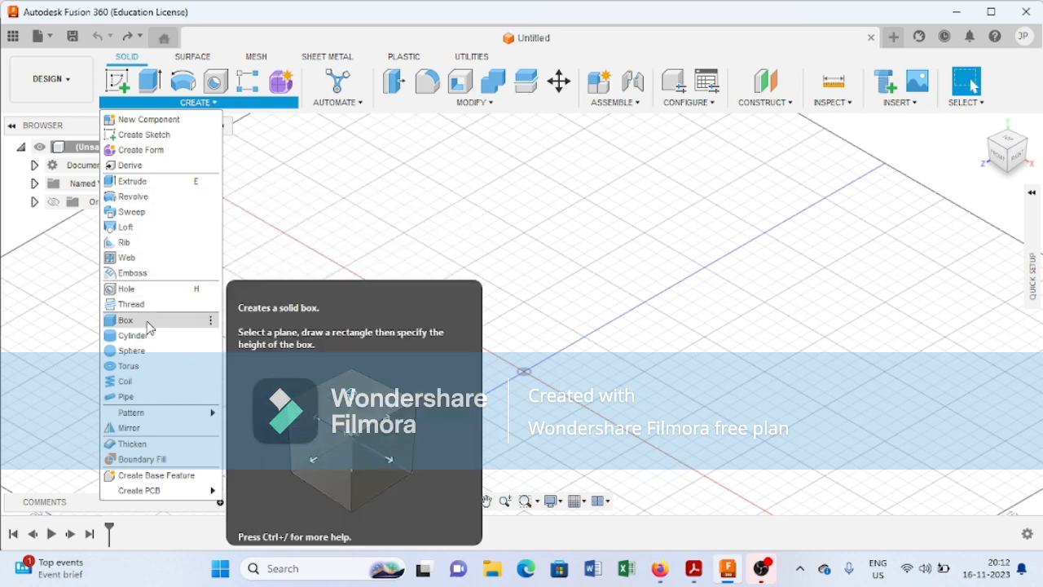
left_click(163, 320)
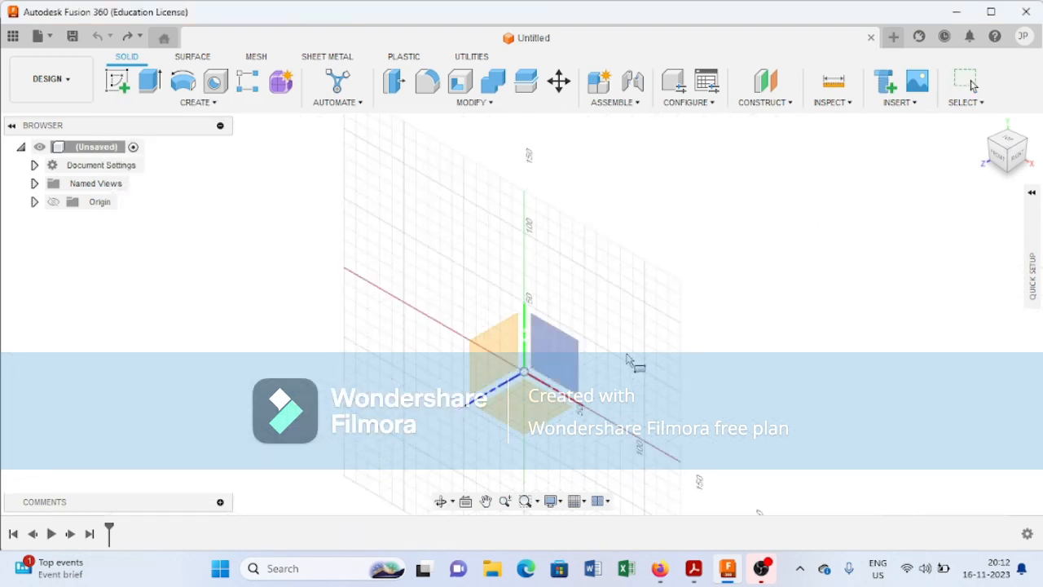
left_click(521, 407)
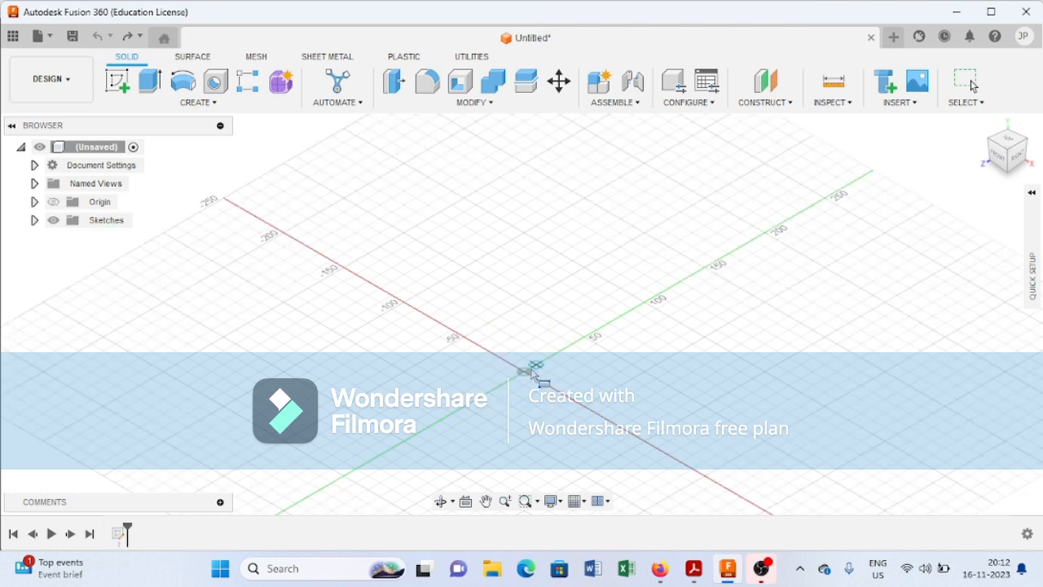
left_click(525, 371)
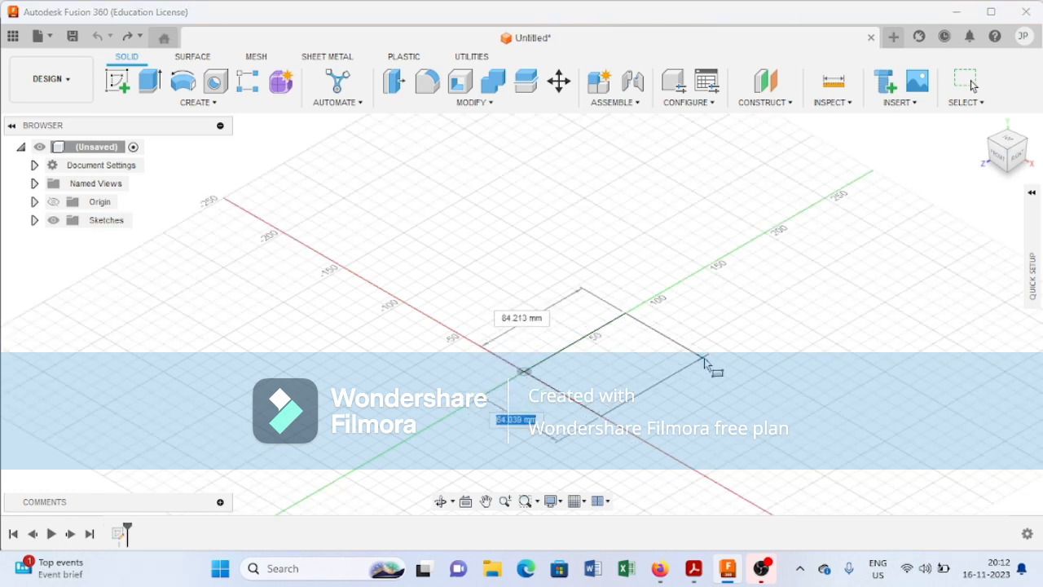
left_click(766, 374)
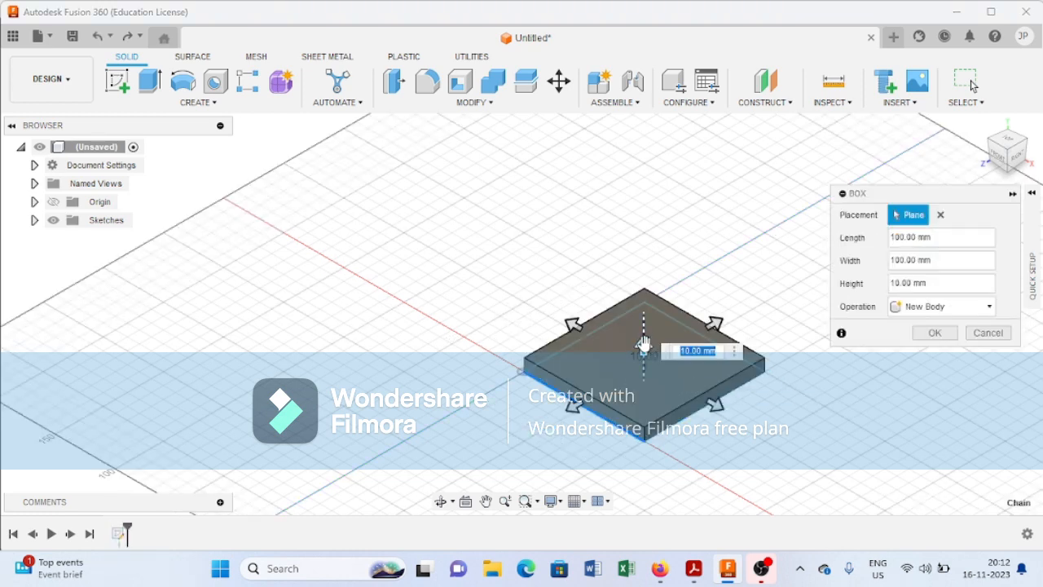
left_click_drag(644, 343, 644, 220)
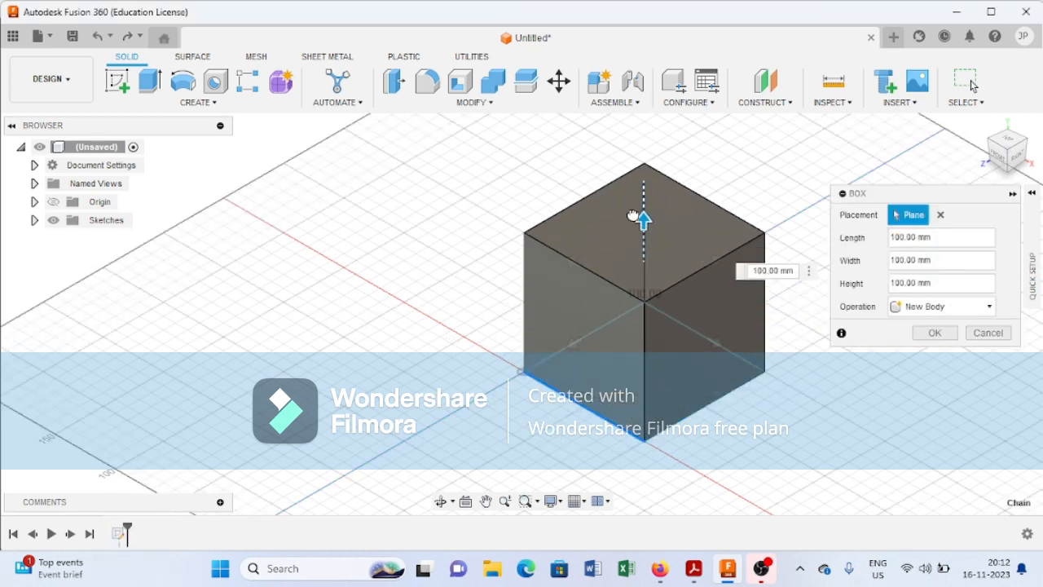
left_click(937, 334)
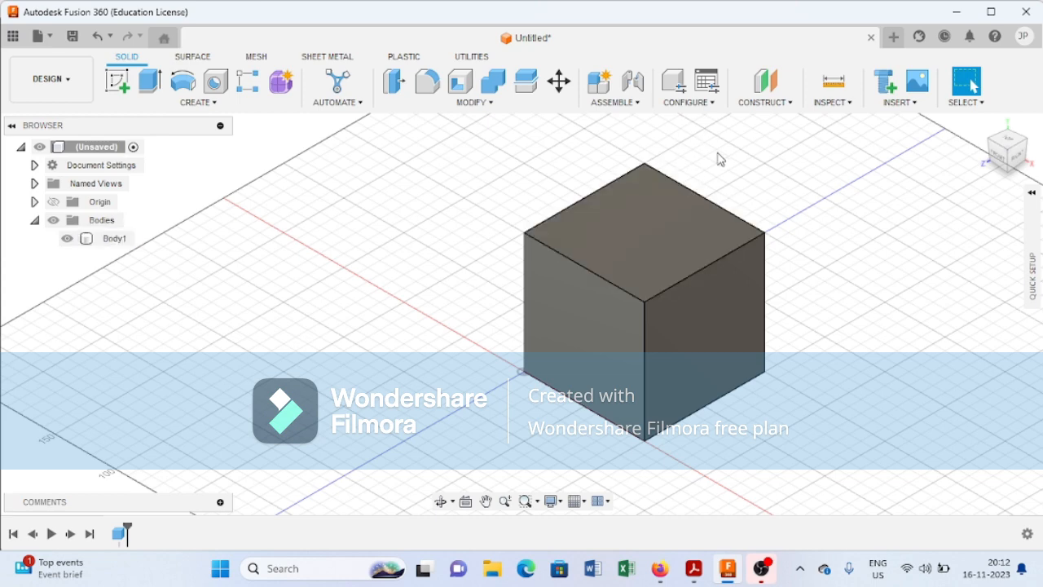
Construct a midplane between the top and bottom faces of the cube.
left_click(791, 105)
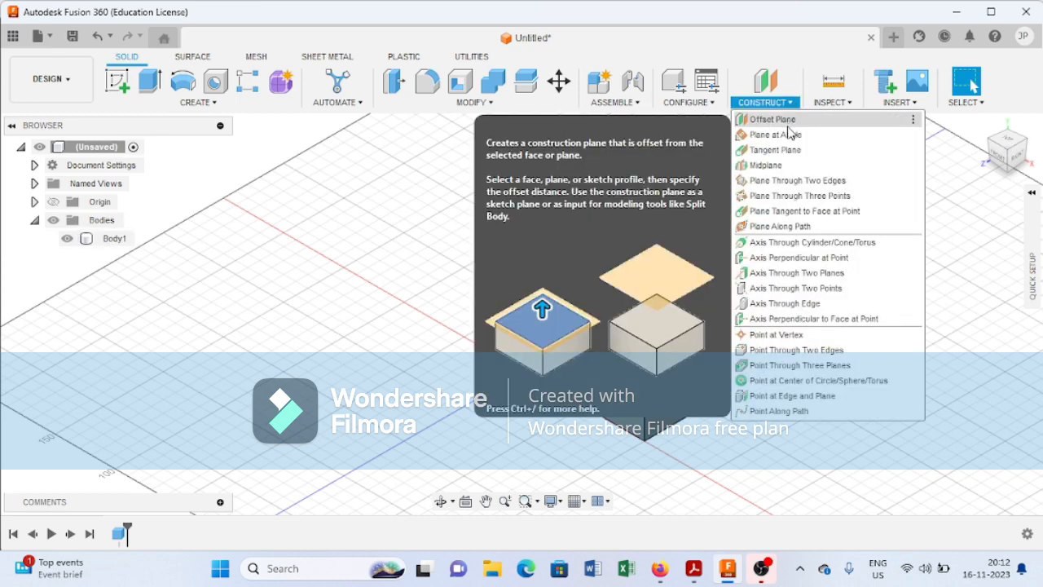
left_click(775, 165)
left_click(660, 242)
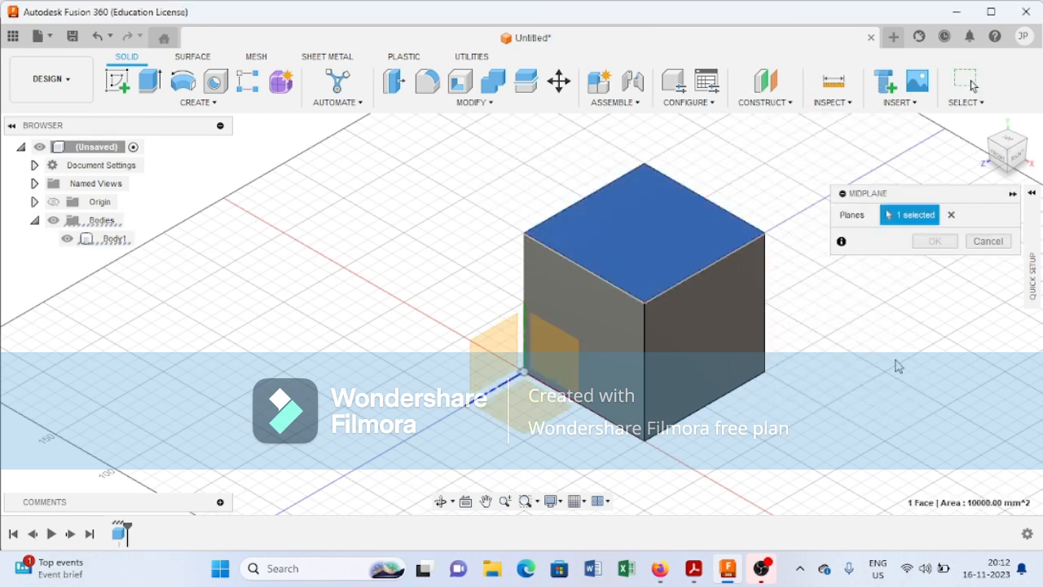
middle_click_drag(931, 475, 629, 397, "shift")
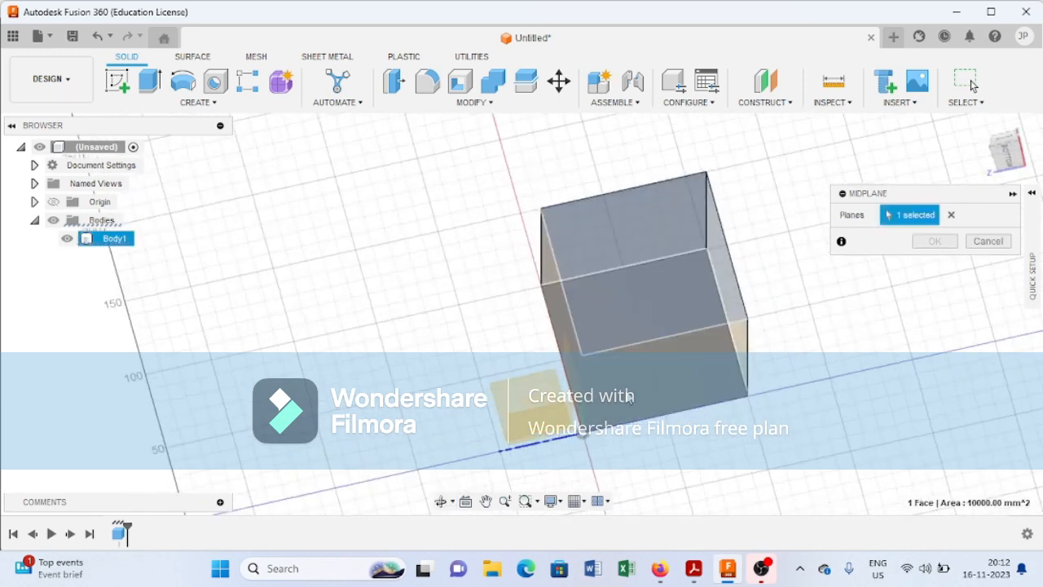
left_click(624, 365)
middle_click_drag(373, 256, 453, 385, "shift")
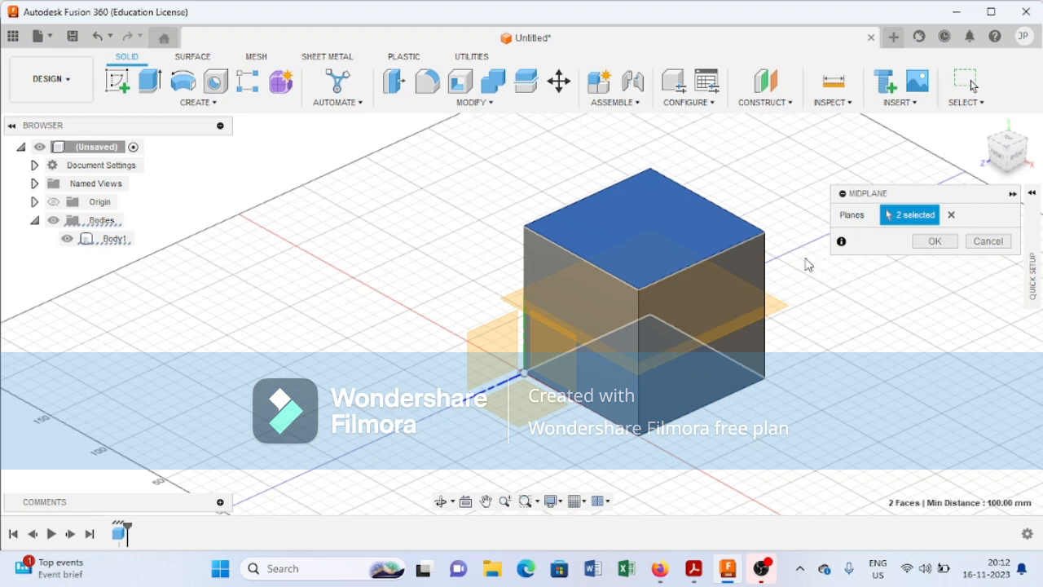
left_click(935, 242)
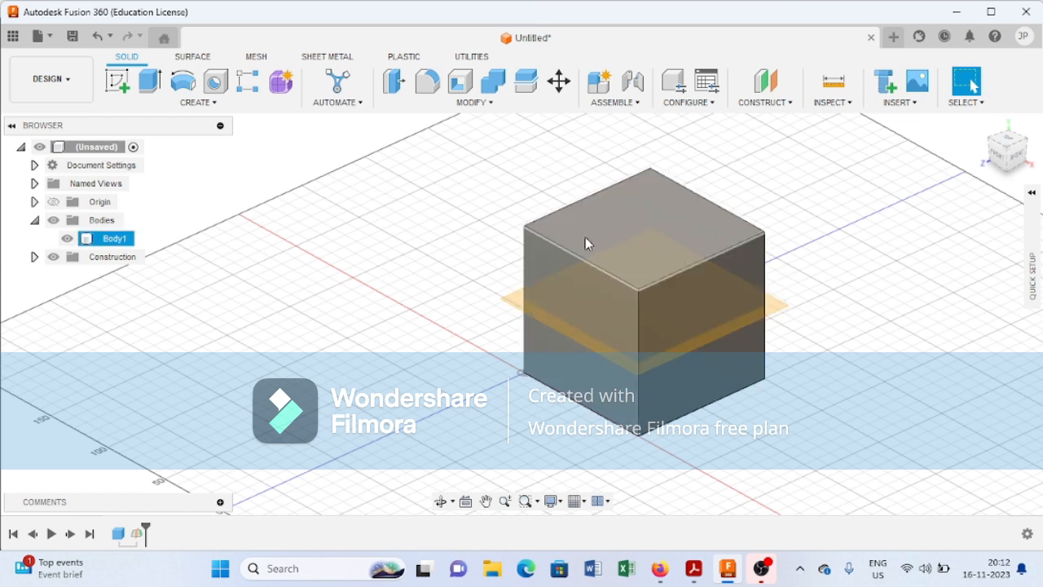
Split the cube's side faces with Split Face, using the horizontal midplane as the splitting tool.
left_click(491, 104)
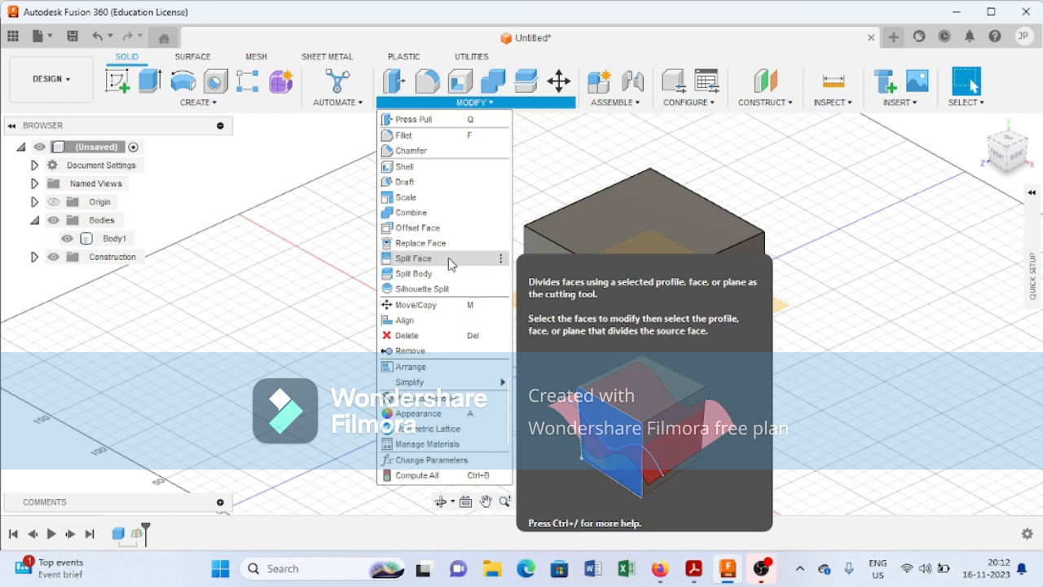
left_click(449, 257)
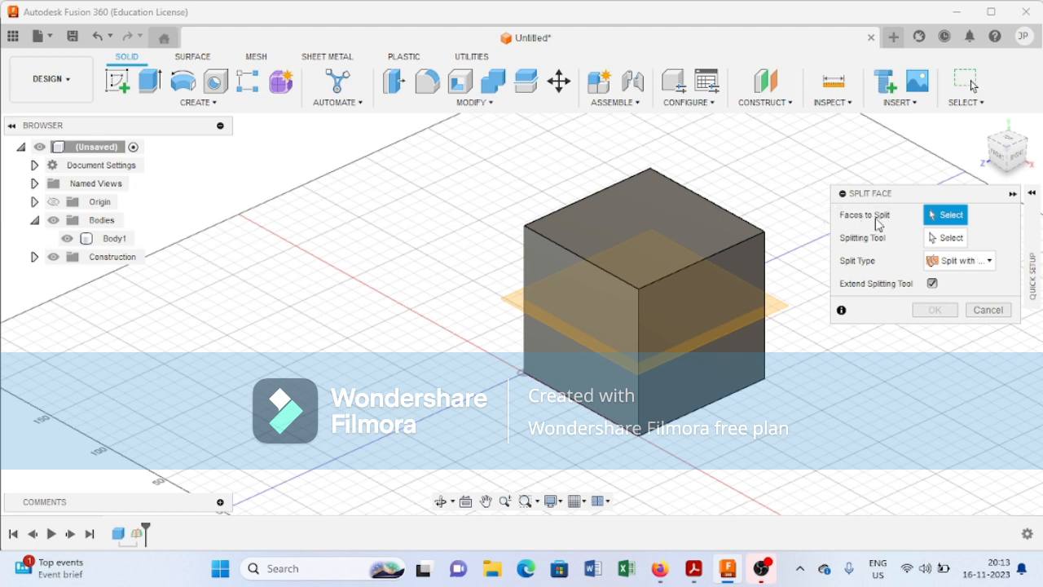
left_click(583, 287)
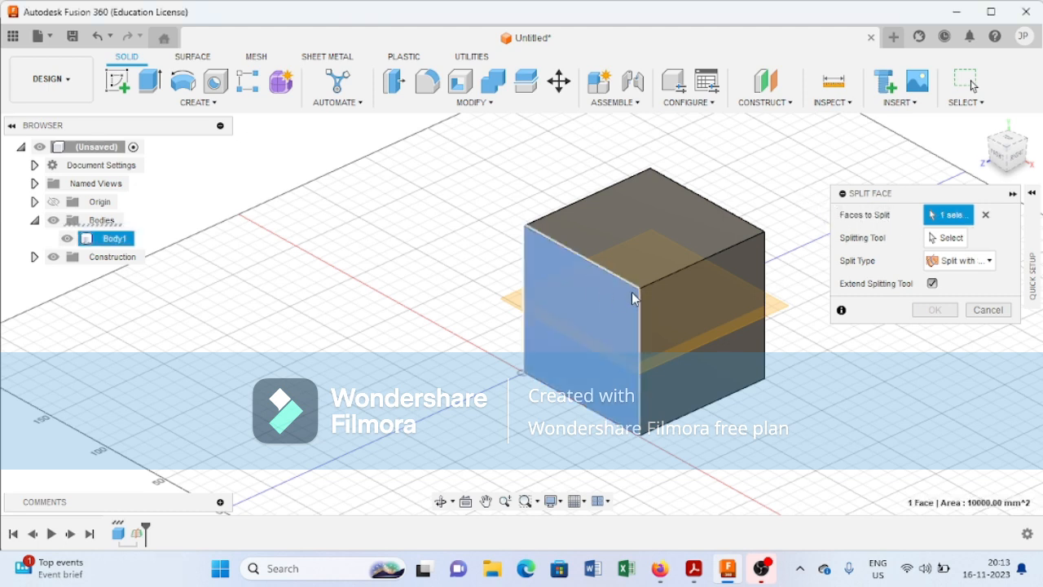
left_click(718, 289)
middle_click_drag(833, 459, 717, 310, "shift")
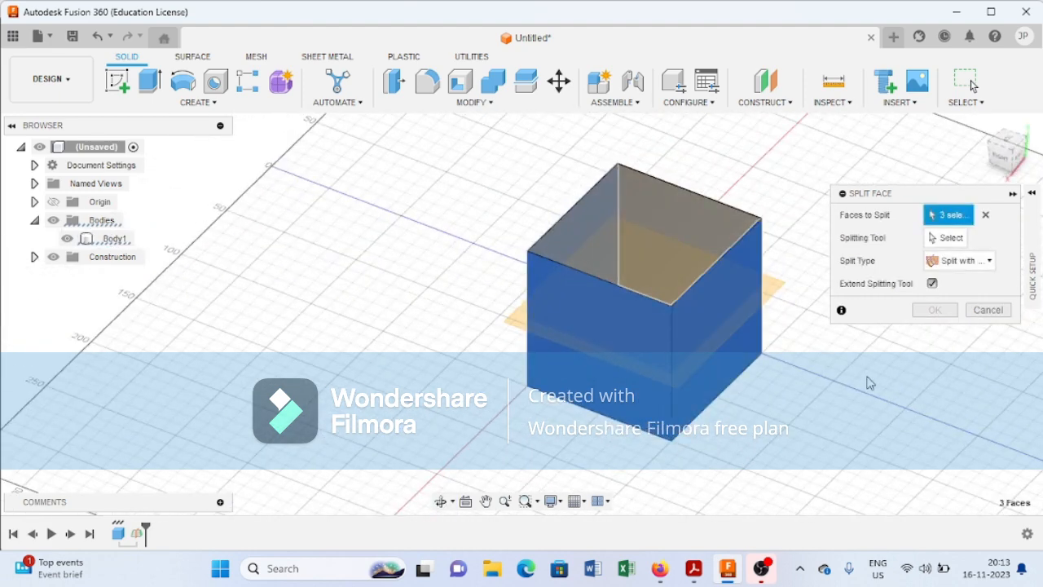
middle_click_drag(871, 384, 657, 376, "shift")
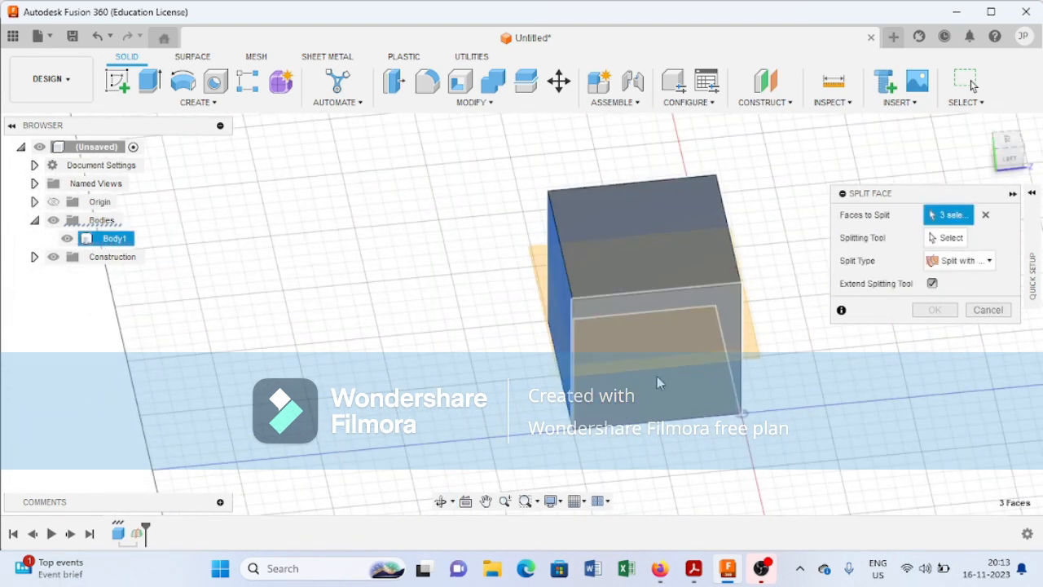
left_click(708, 332)
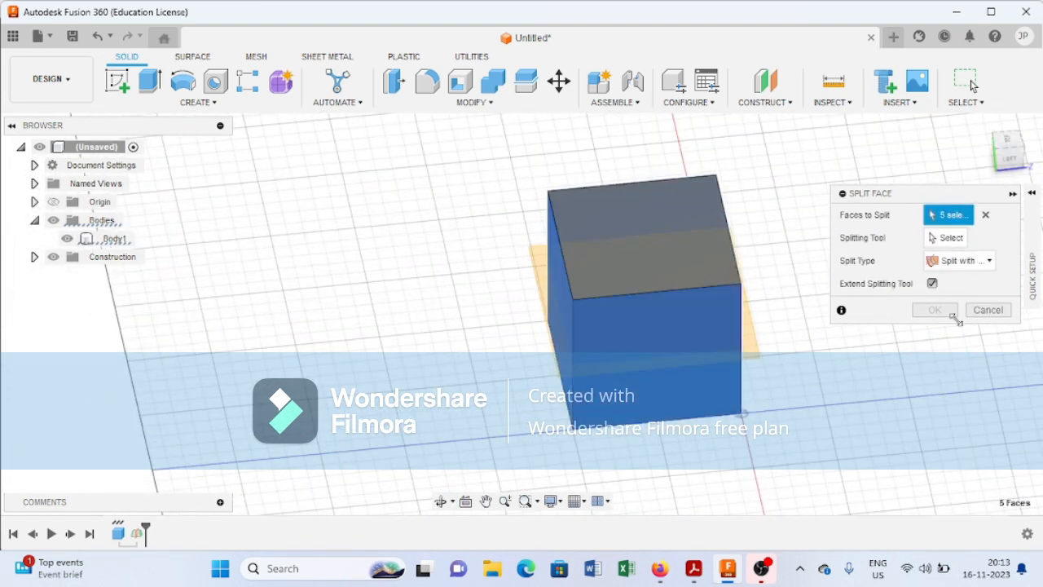
left_click(954, 237)
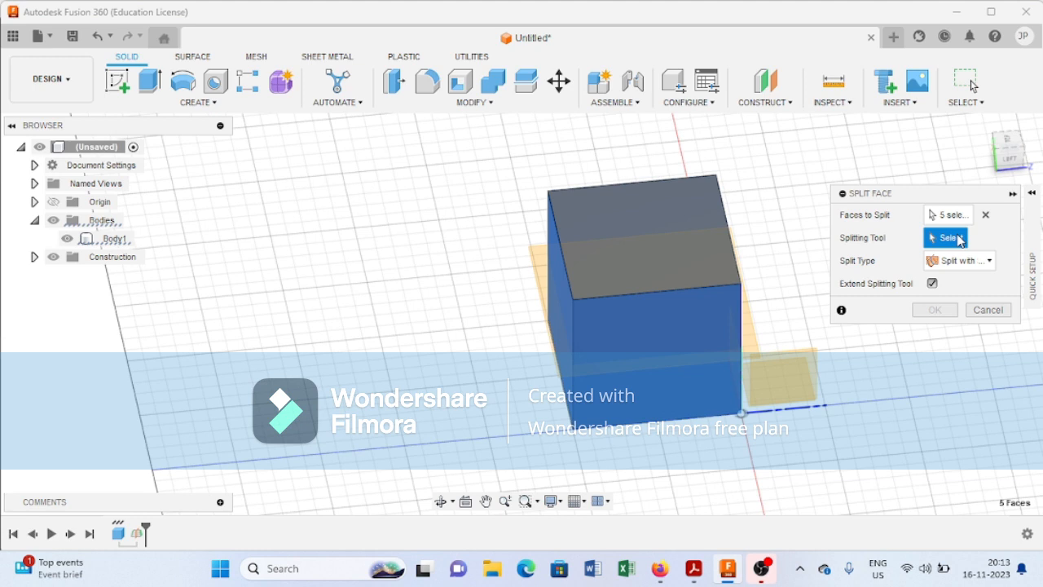
left_click(751, 342)
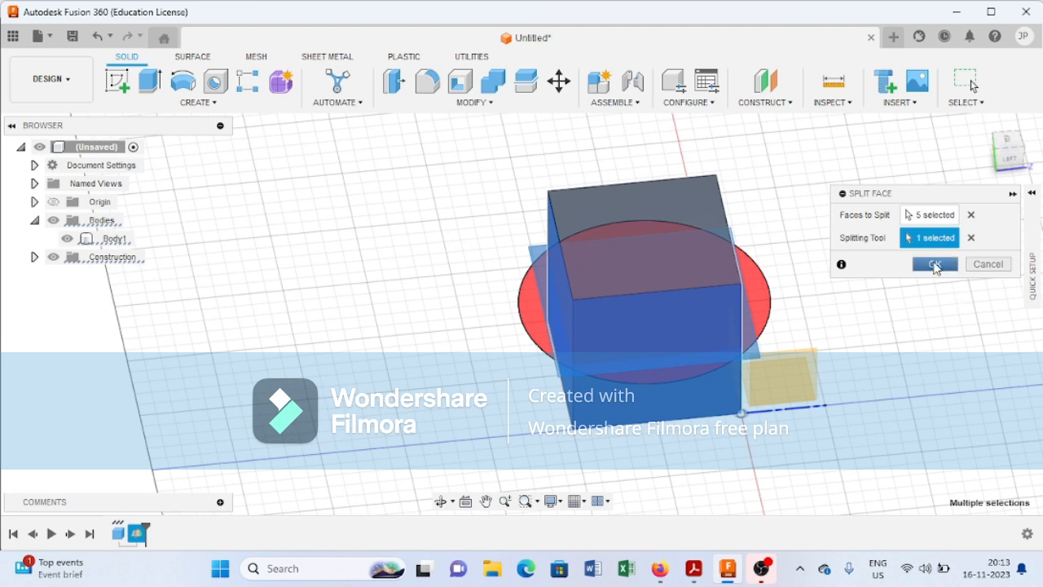
left_click(935, 265)
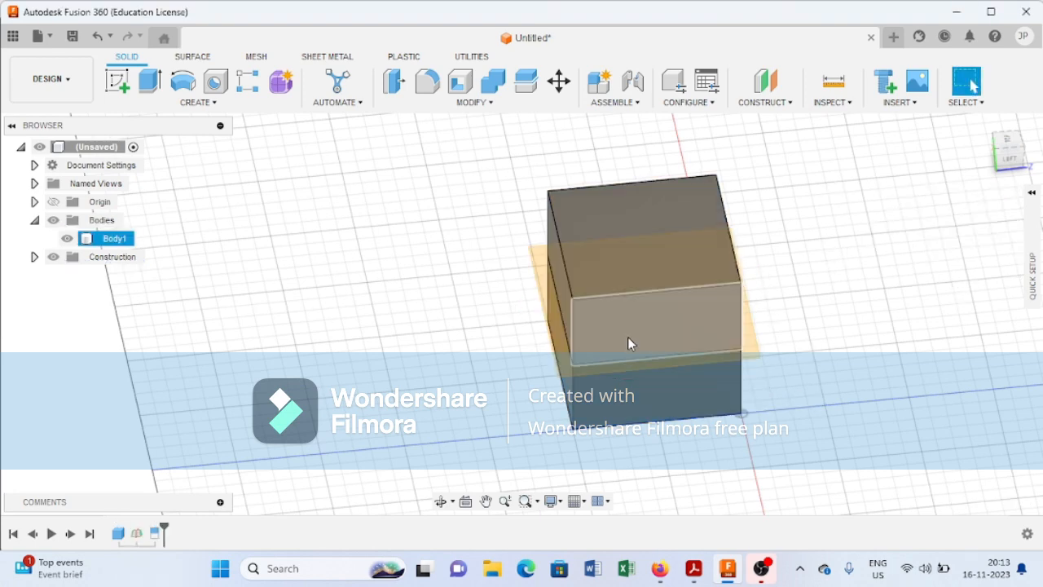
Inspect the divided faces from several sides and undo the face split.
middle_click_drag(649, 361, 621, 397, "shift")
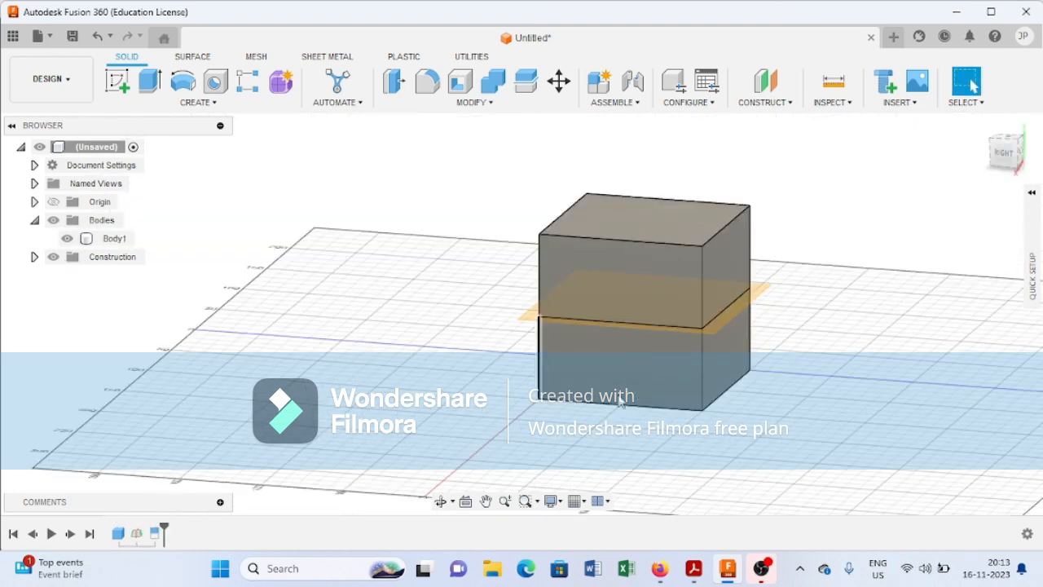
middle_click_drag(703, 351, 609, 330, "shift")
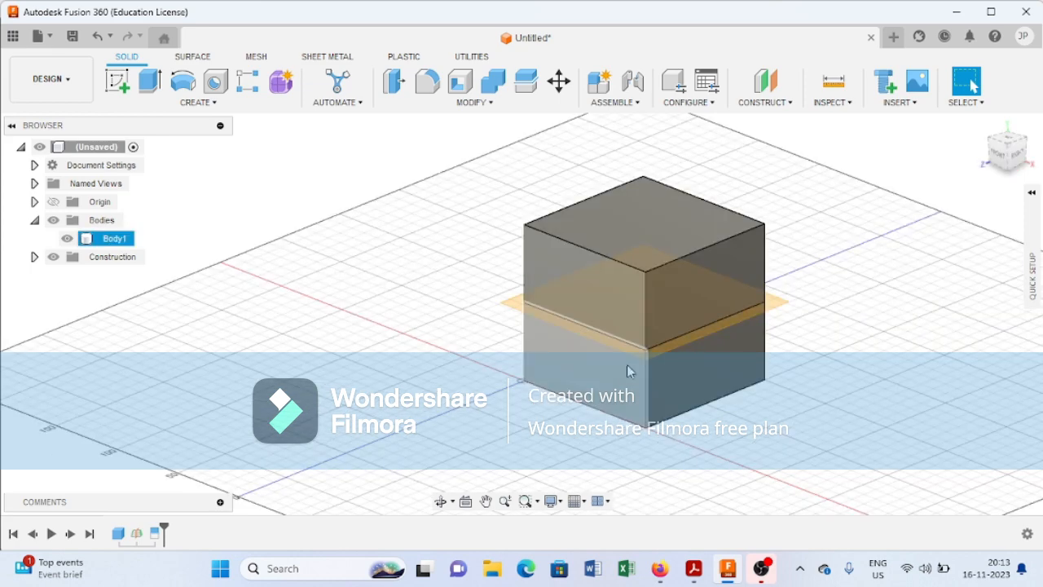
key("ctrl+z")
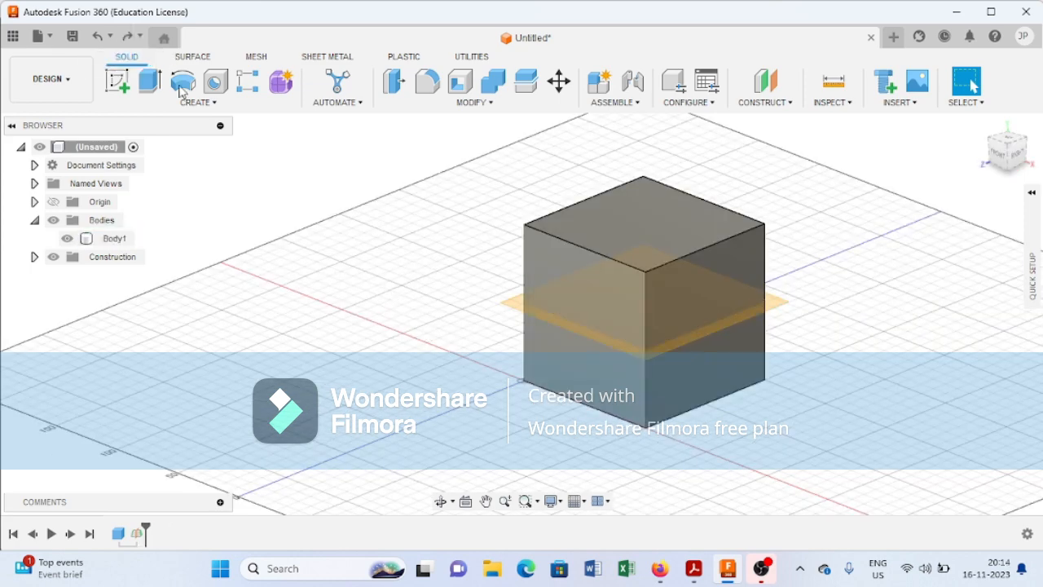
Split the cube into two bodies with Split Body, using the horizontal midplane as the splitting tool.
left_click(477, 105)
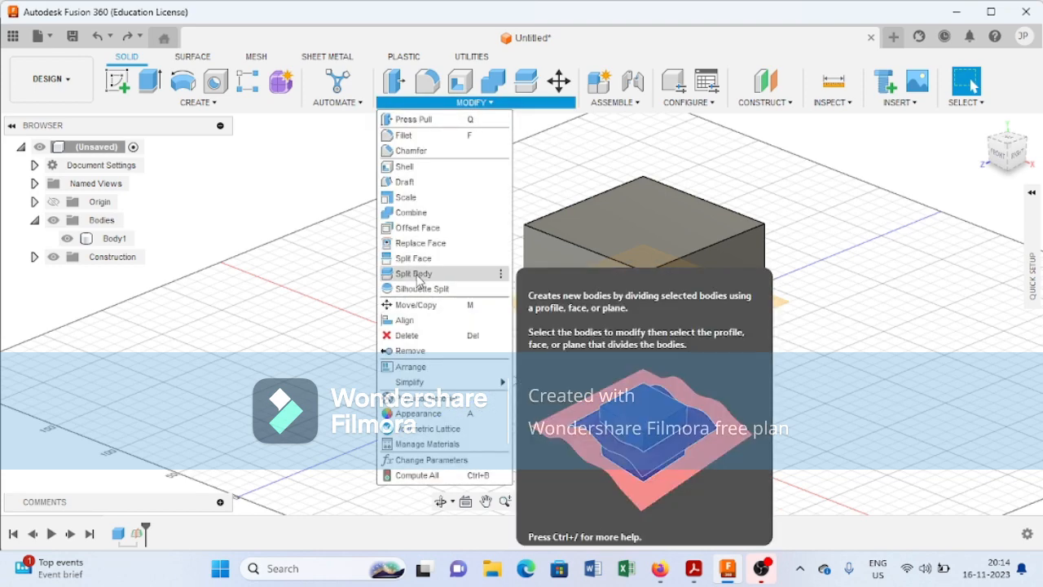
left_click(418, 276)
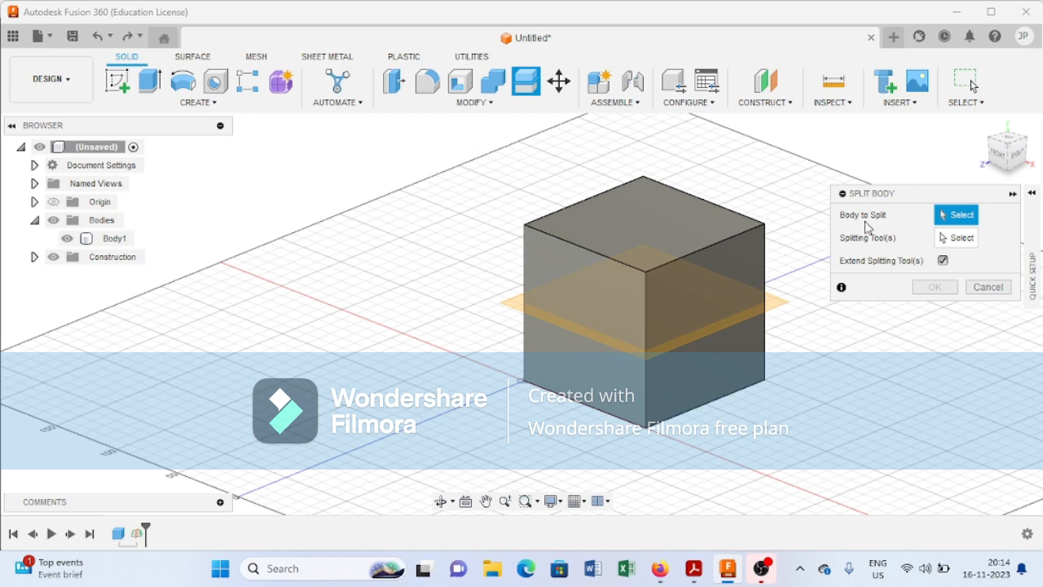
left_click(681, 262)
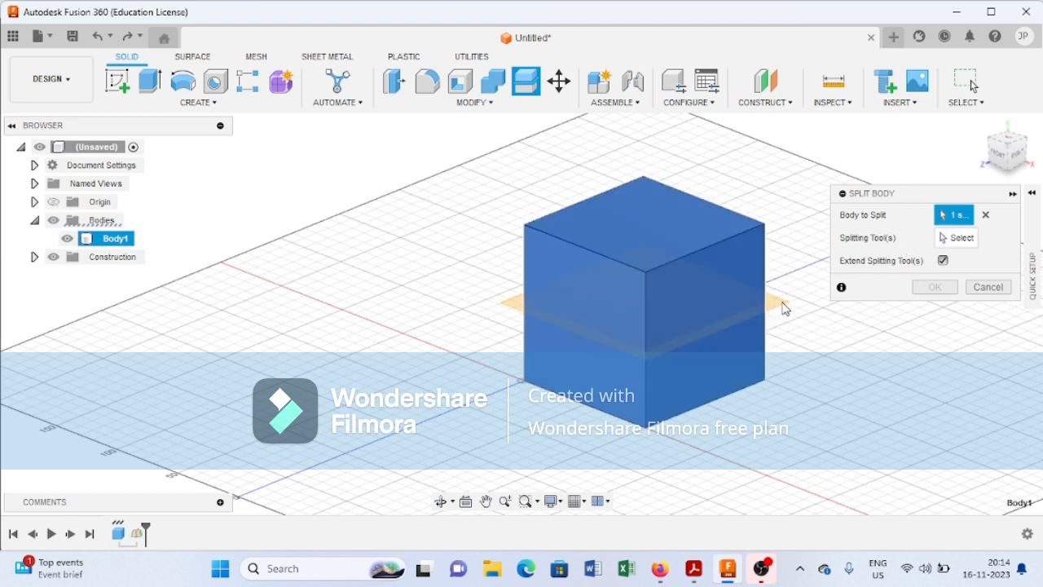
left_click(953, 238)
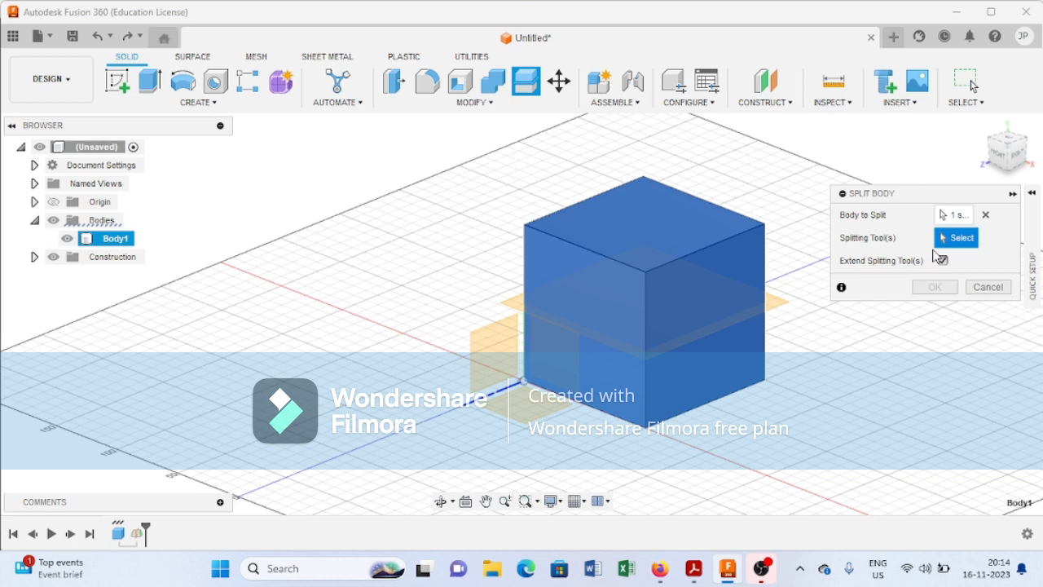
left_click(780, 312)
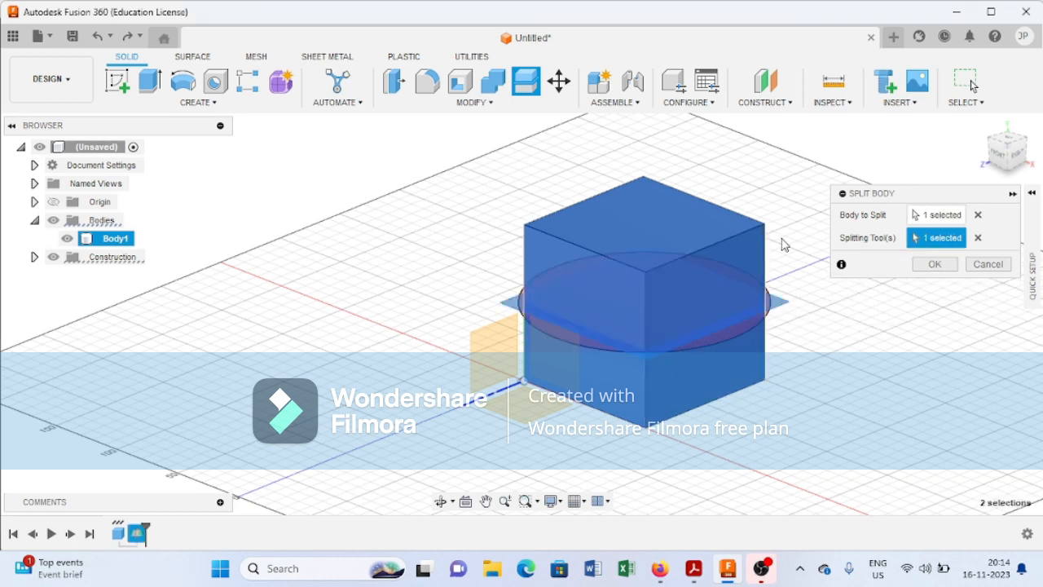
left_click(932, 265)
Select the upper and lower halves to check them as separate bodies, and undo the body split.
left_click(654, 286)
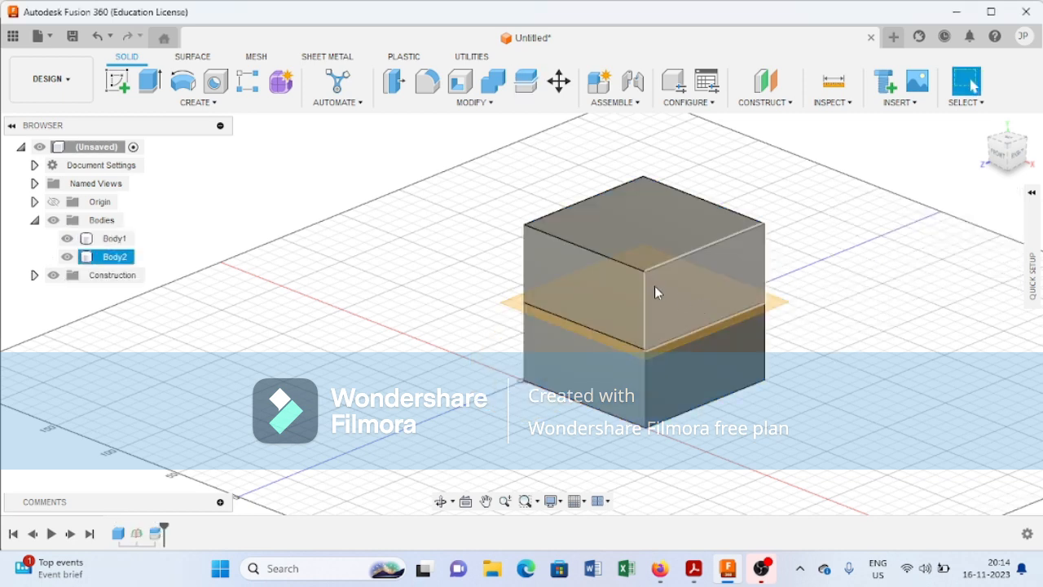
left_click(114, 238)
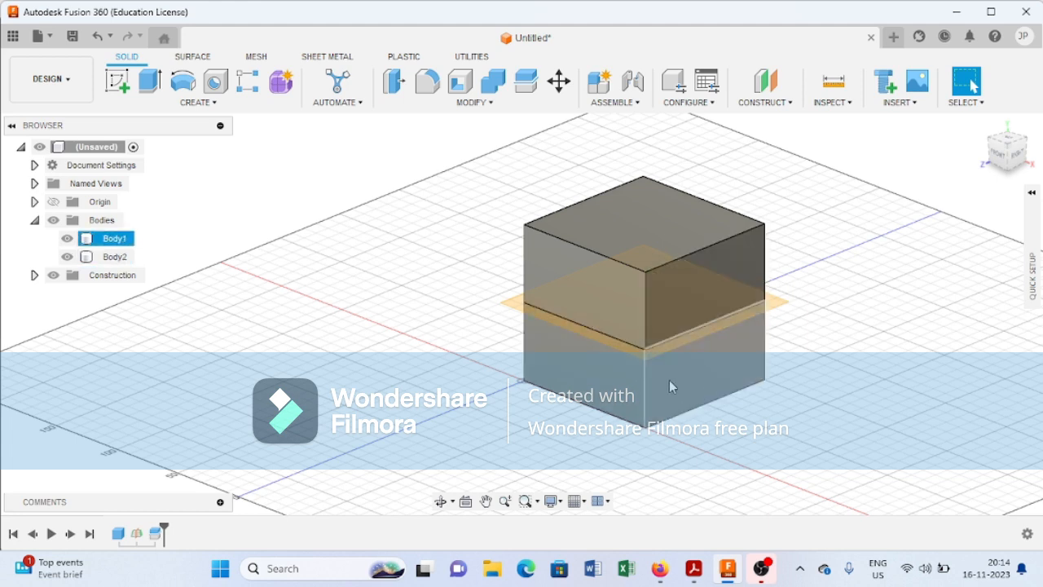
left_click(330, 326)
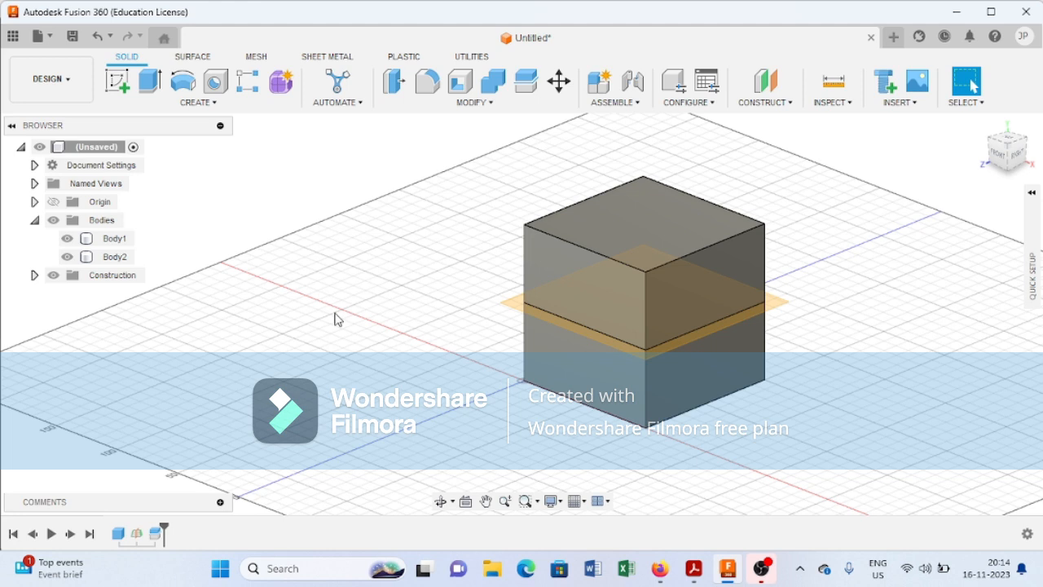
key("ctrl+z")
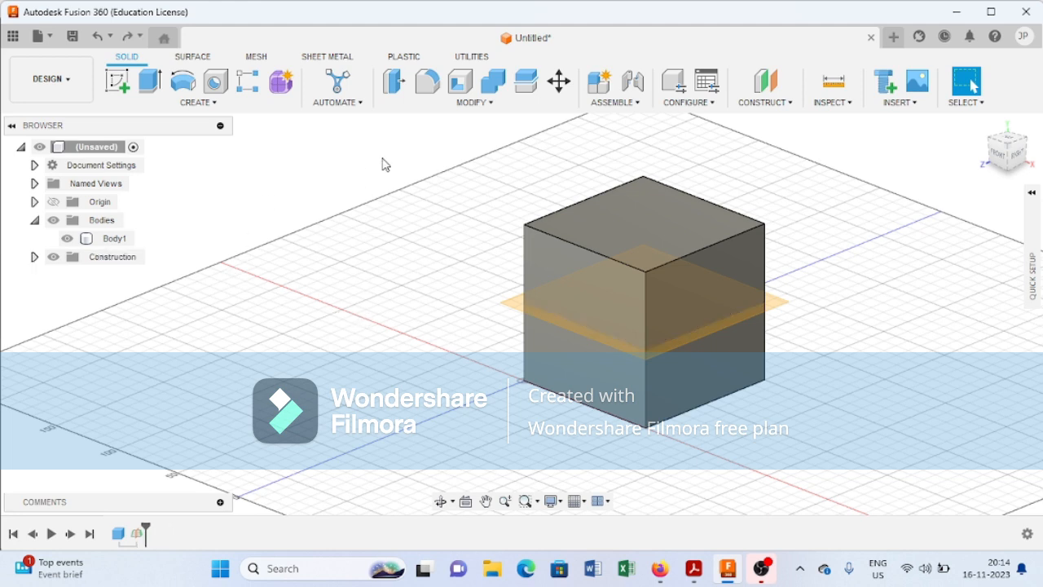
left_click(491, 104)
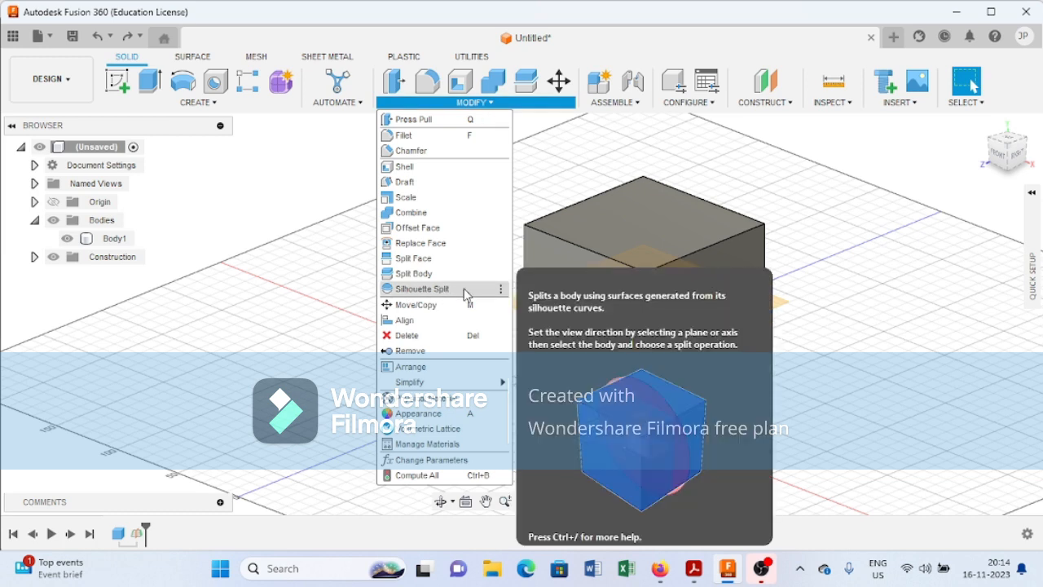
left_click(294, 256)
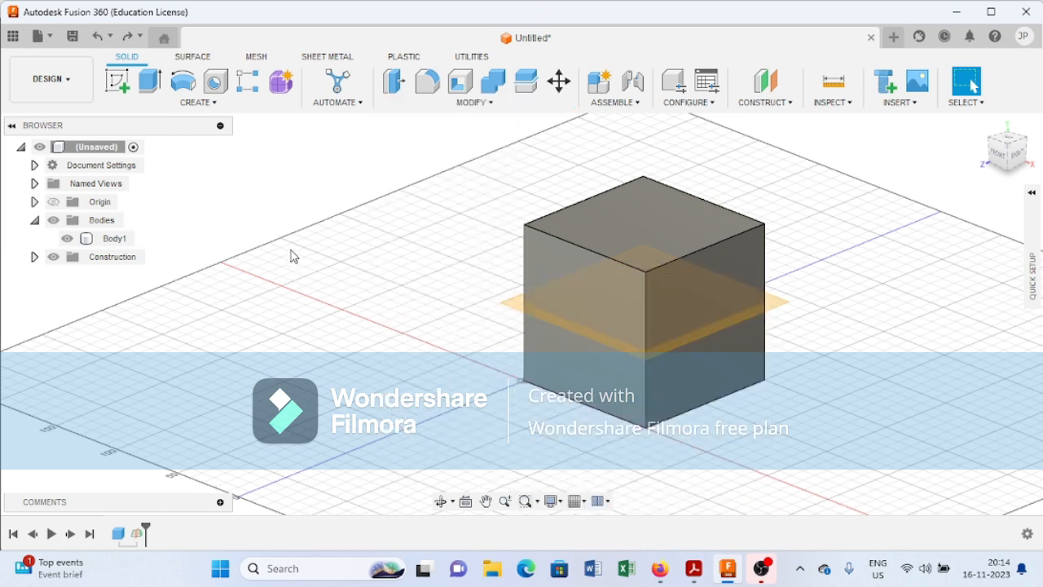
Sketch a 50 mm diameter circle at the centre of the cube's top face and finish the sketch.
left_click(210, 102)
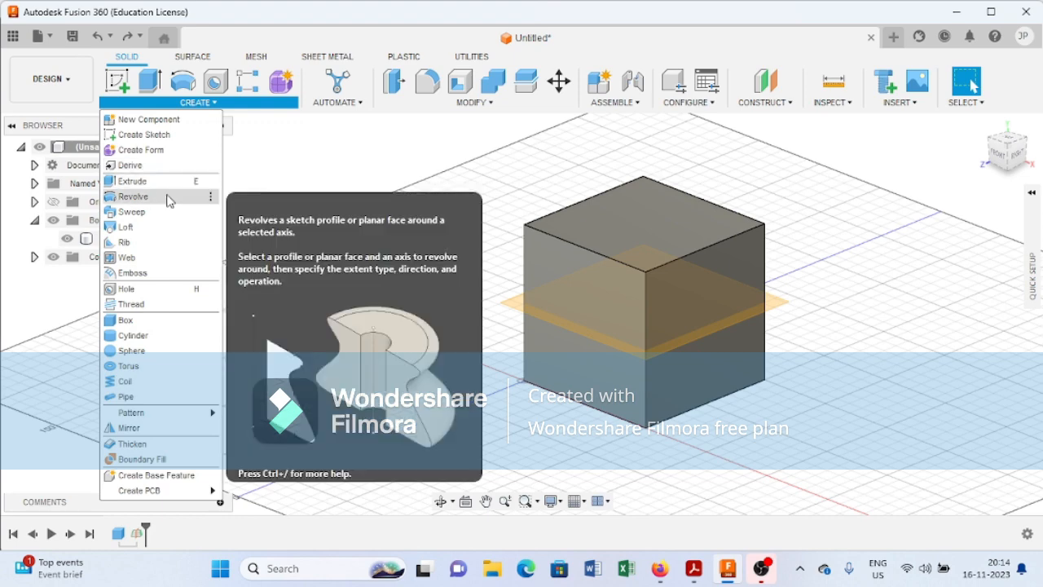
left_click(122, 87)
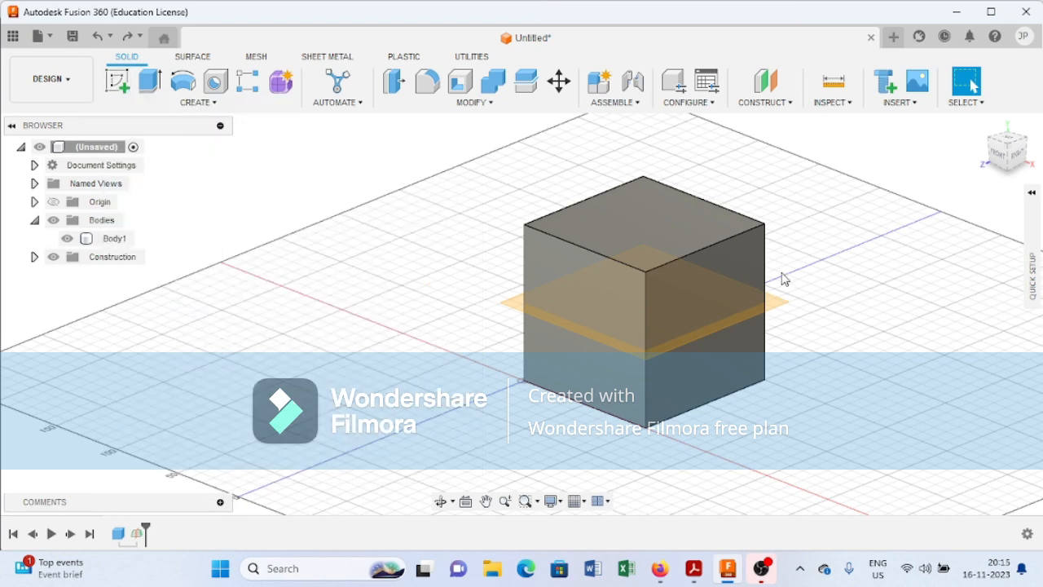
left_click(652, 216)
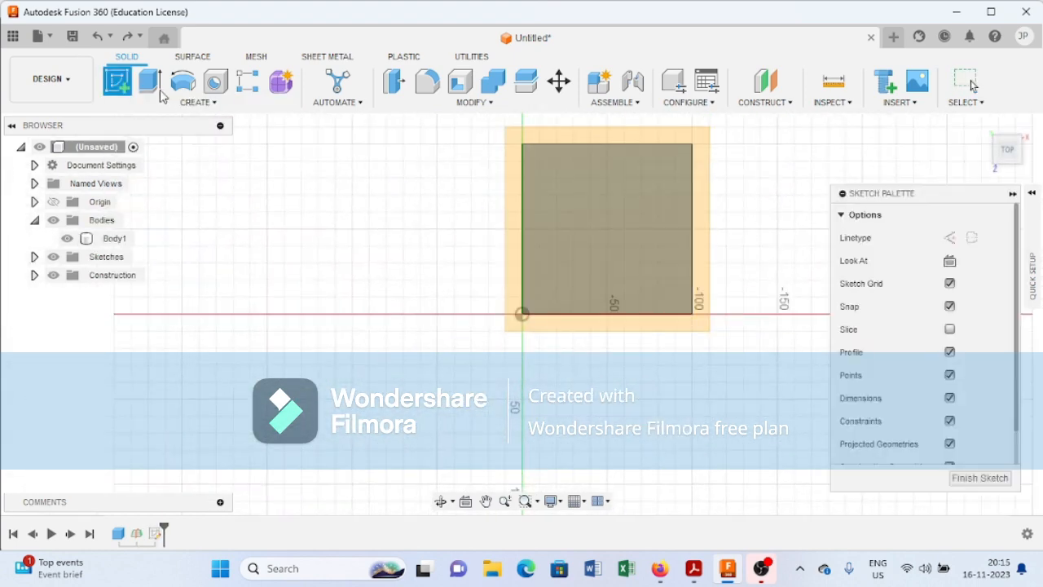
left_click(183, 81)
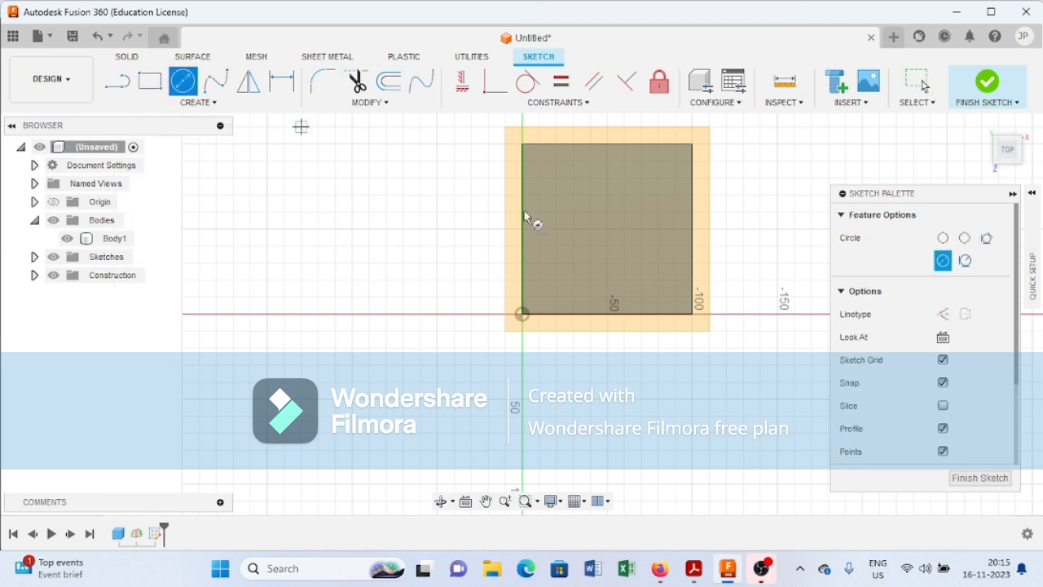
left_click(607, 229)
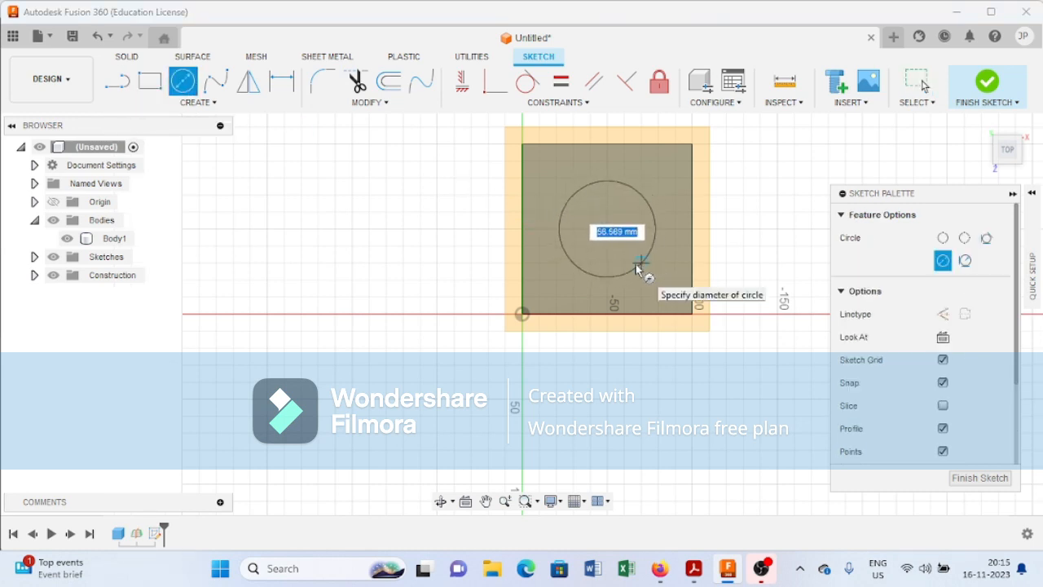
type("50")
key("Return")
key("Escape")
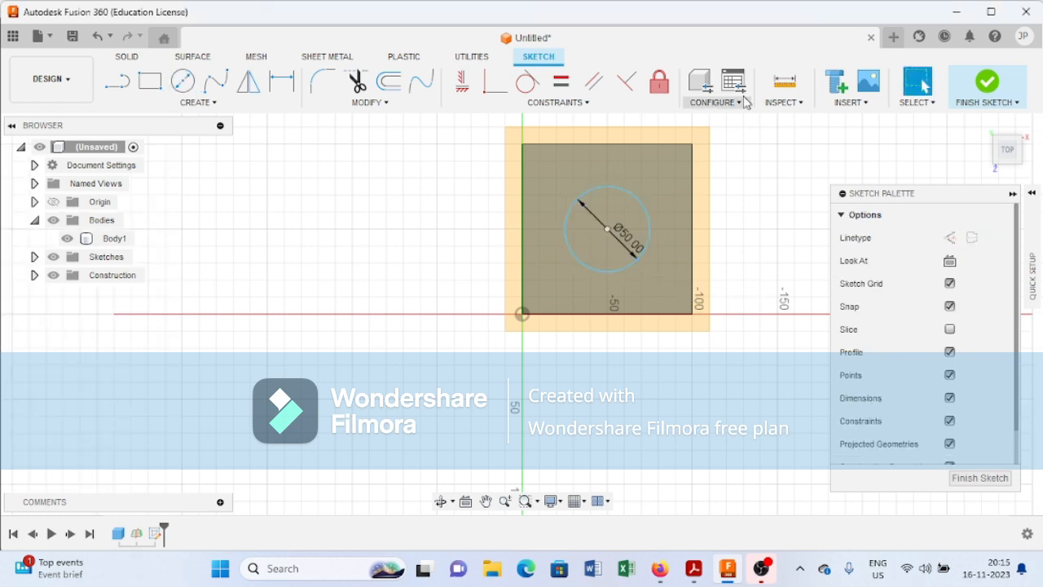
left_click(987, 81)
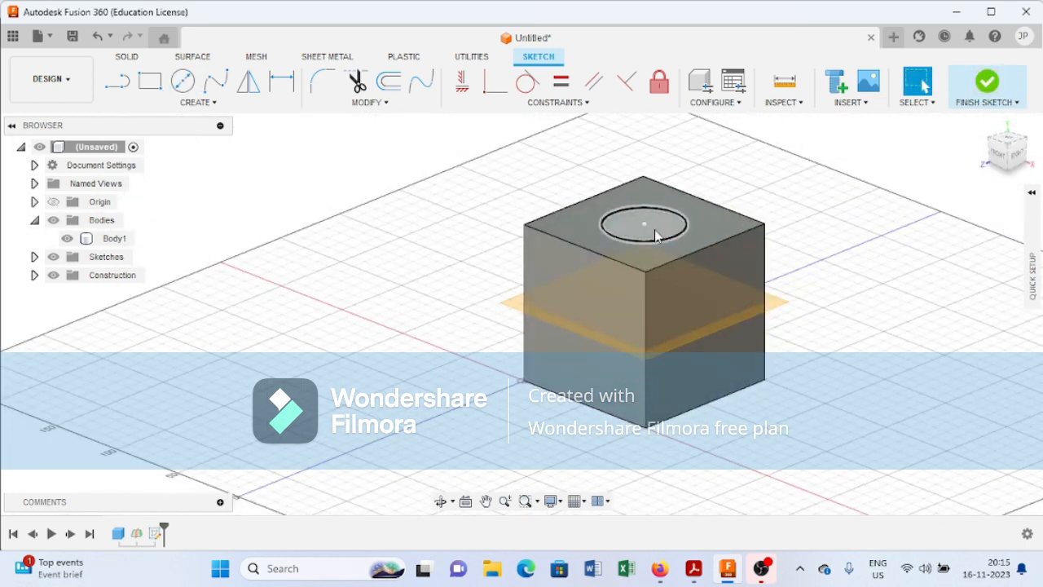
Extrude the circular profile 50 mm upward from the cube's top face, joining it to the existing body.
left_click(657, 221)
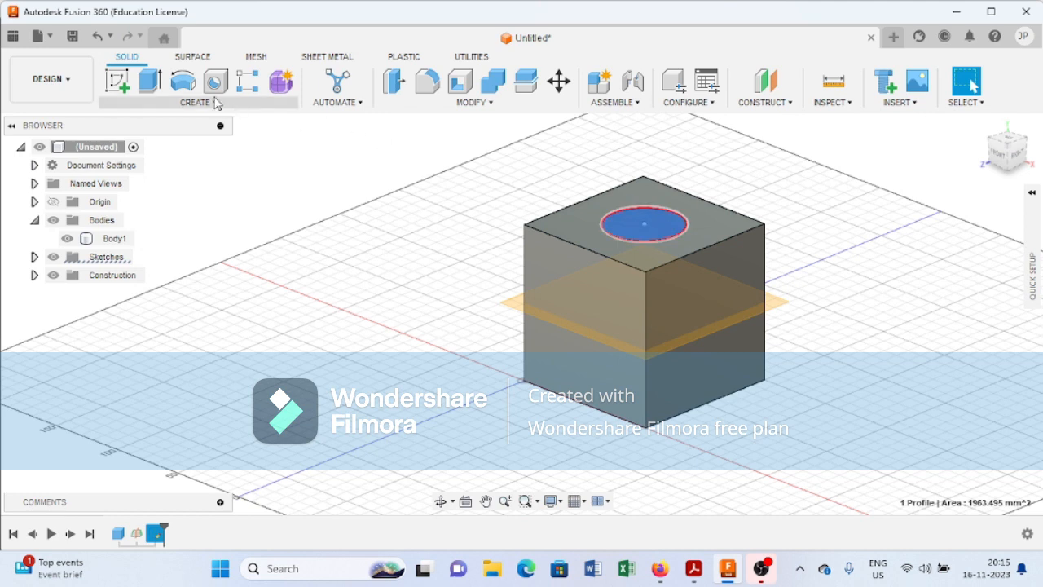
left_click(149, 80)
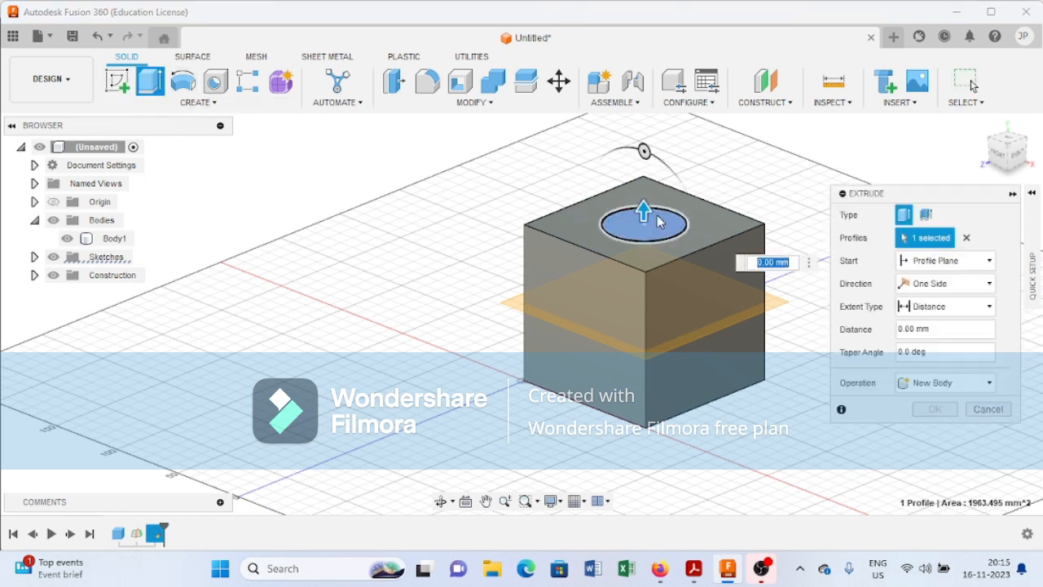
left_click_drag(644, 214, 644, 133)
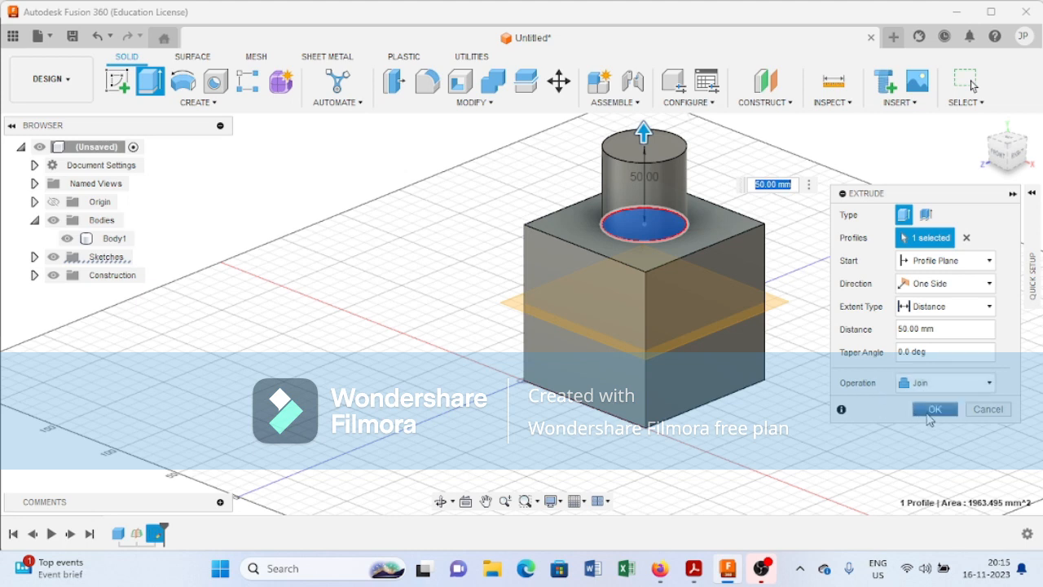
left_click(935, 410)
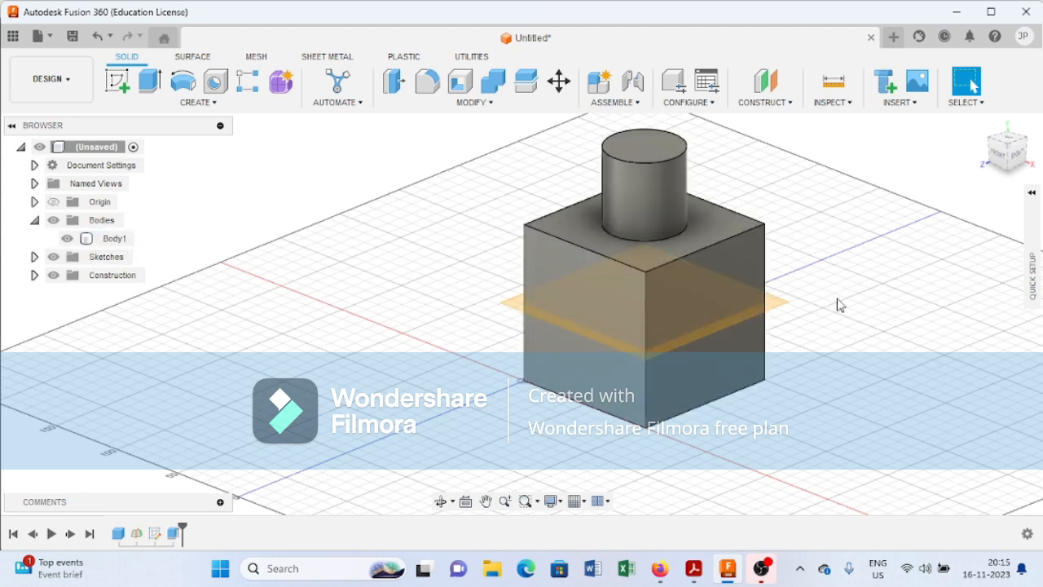
Start a Silhouette Split with the cube's top face around the cylinder as the view direction.
middle_click_drag(875, 287, 775, 339)
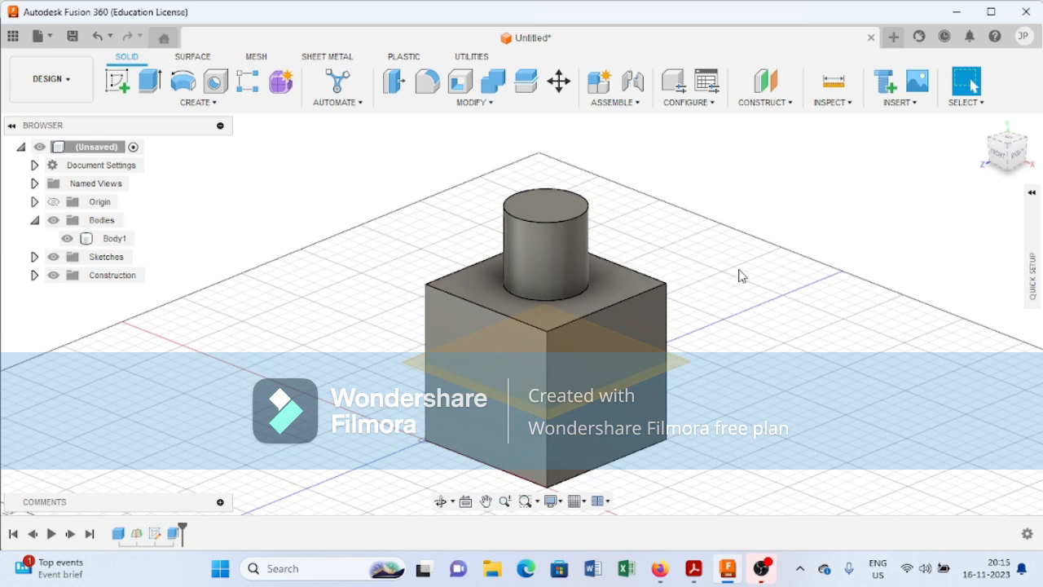
left_click(603, 269)
left_click(493, 103)
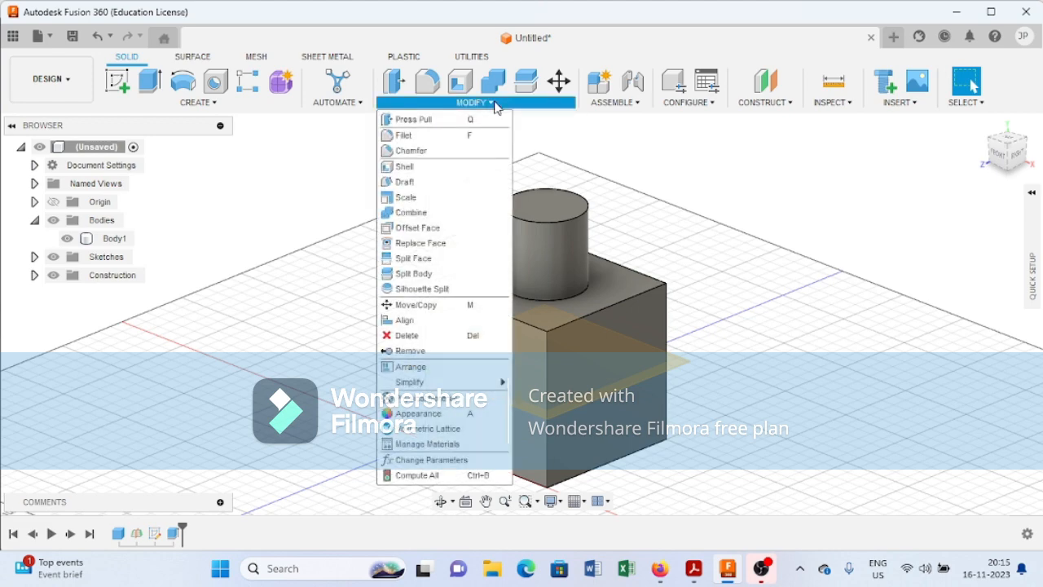
left_click(442, 290)
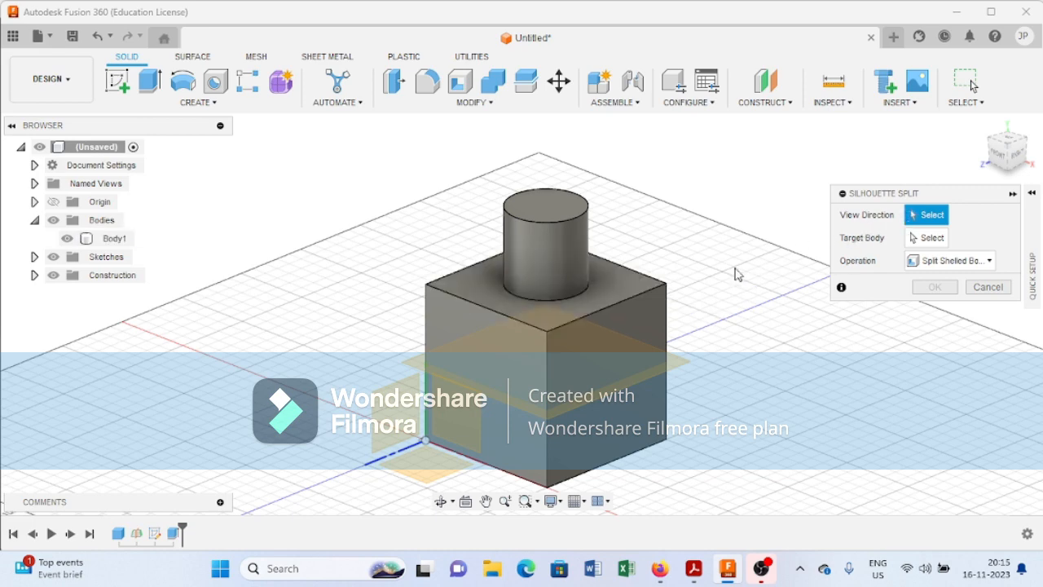
scroll(567, 301, "up", 3)
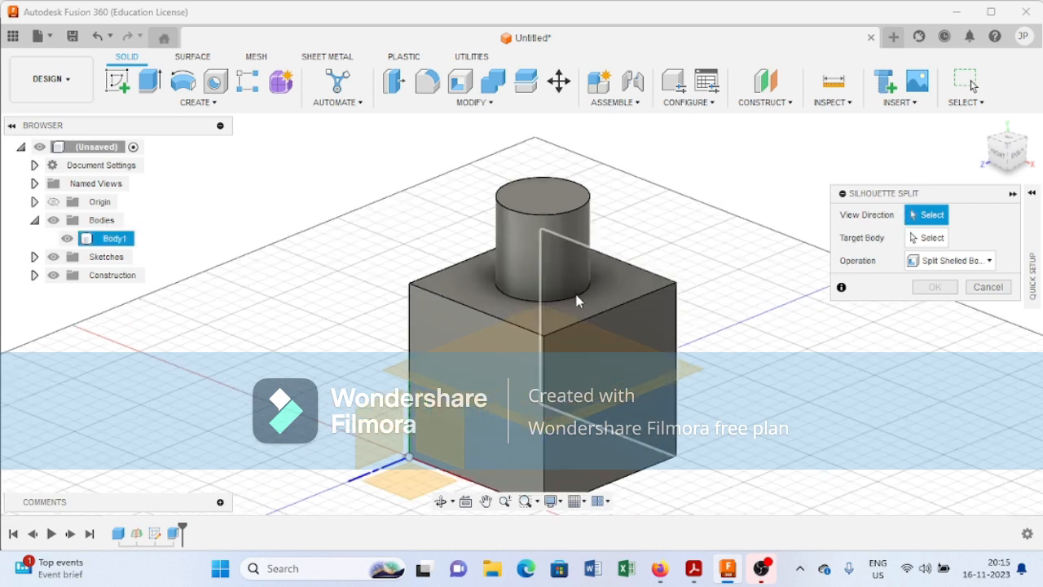
left_click(569, 311)
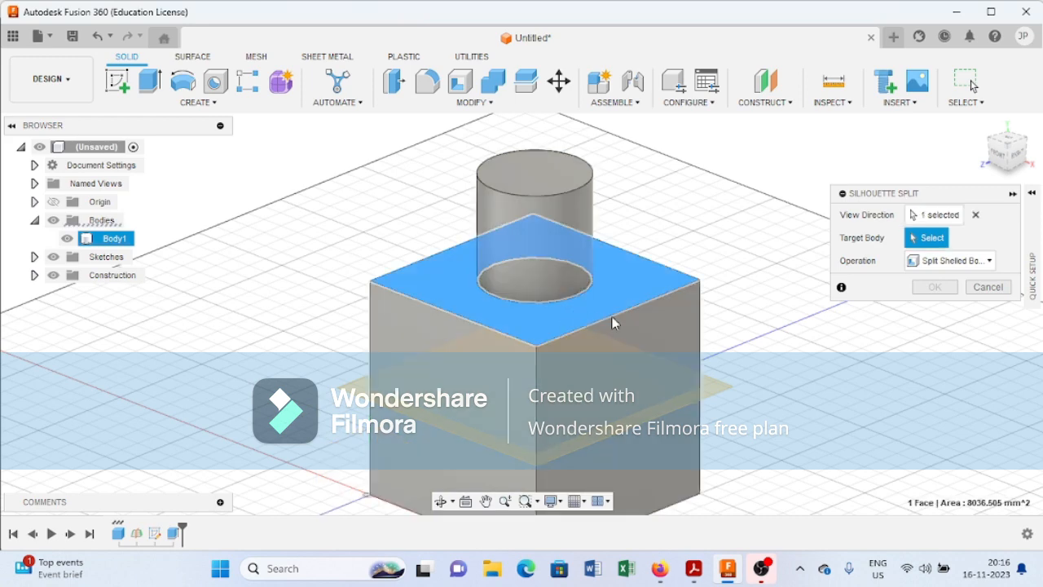